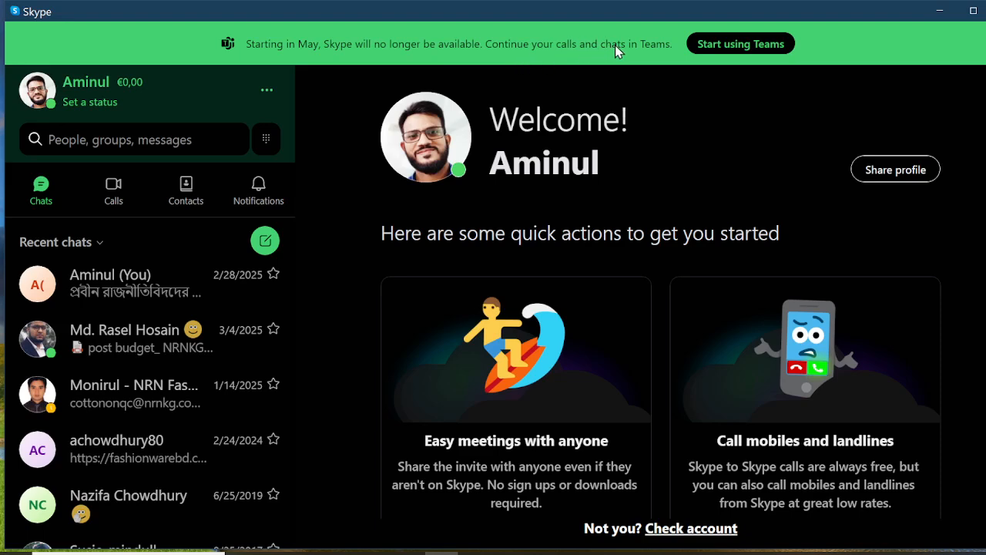
# Step: Open Teams from Skype's retirement notice and minimize the Teams window
pyautogui.click(720, 48)
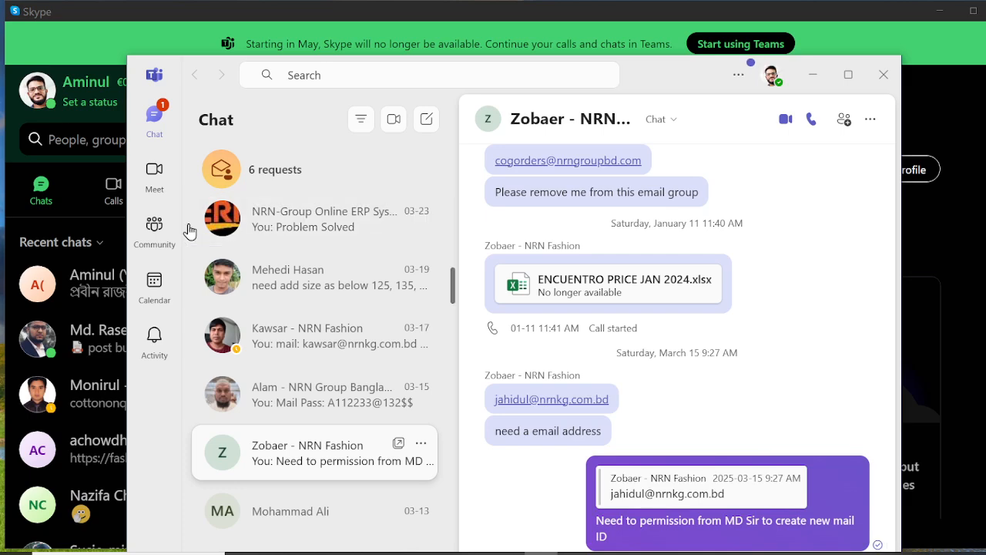
pyautogui.click(811, 80)
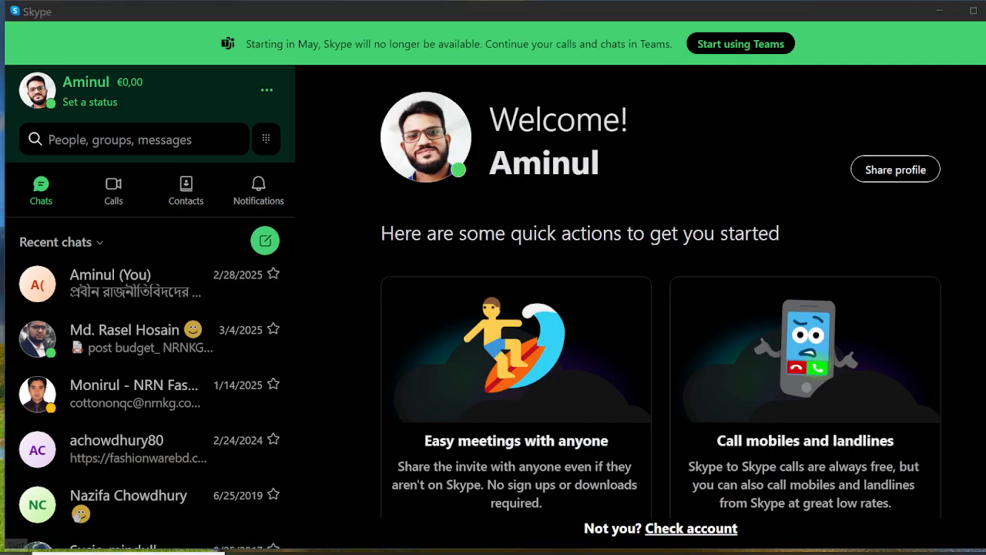
# Step: Open Microsoft Store, search for "teams", view the Microsoft Teams app page, and minimize the Store
pyautogui.click(23, 549)
pyautogui.write('sto')
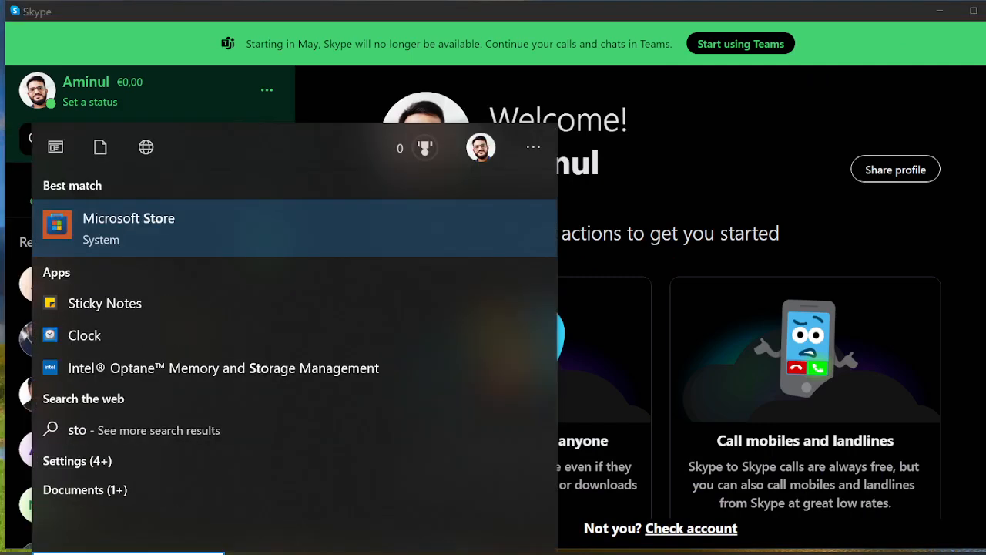
pyautogui.press('Return')
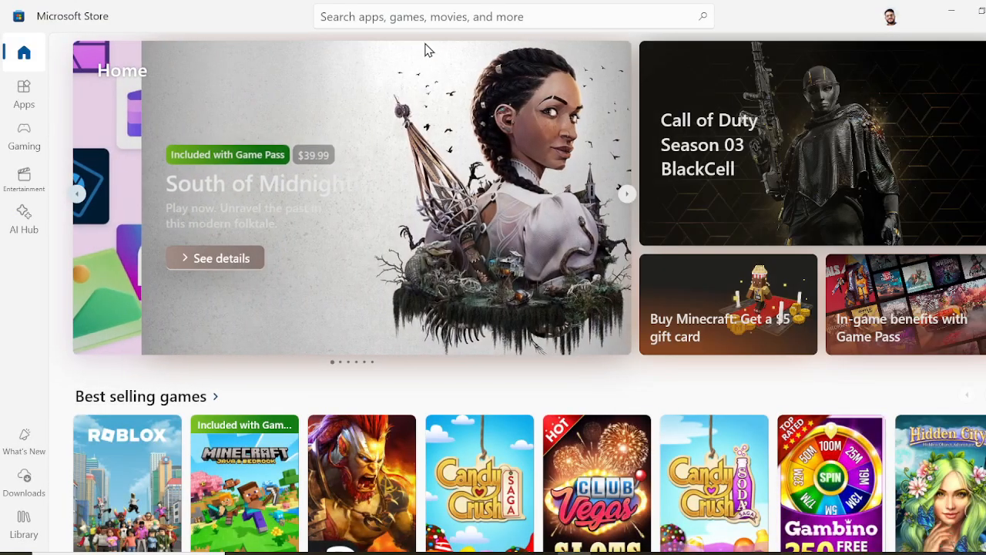
pyautogui.click(417, 18)
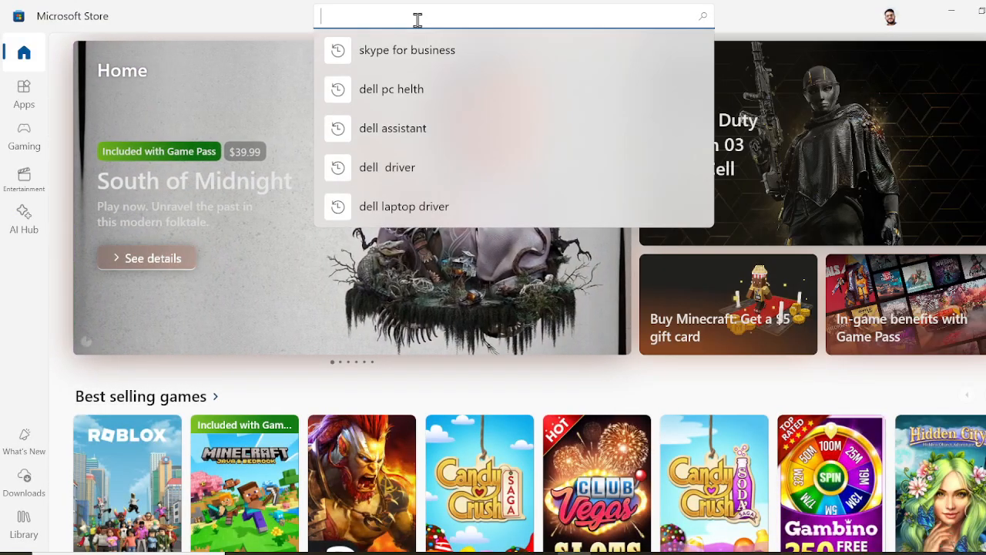
pyautogui.write('teams')
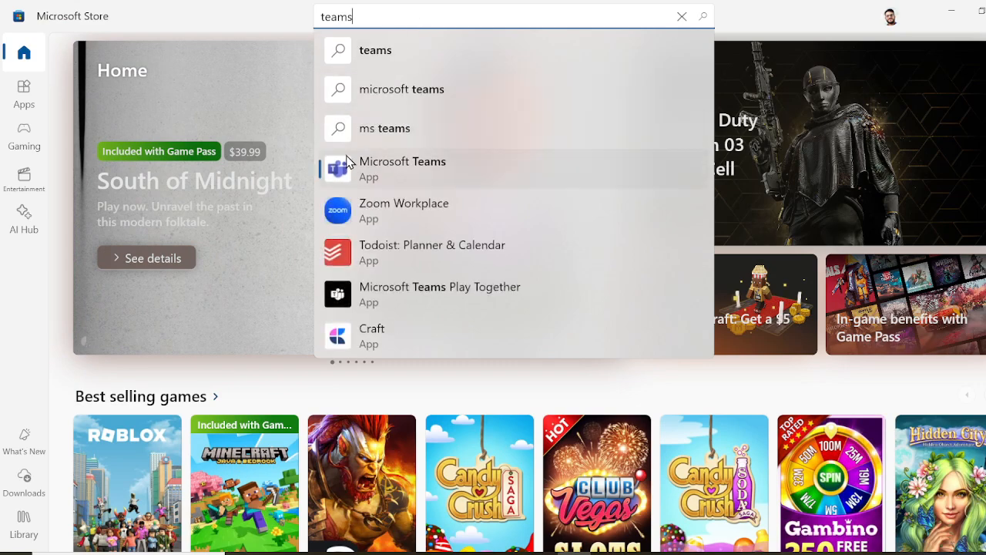
pyautogui.click(400, 174)
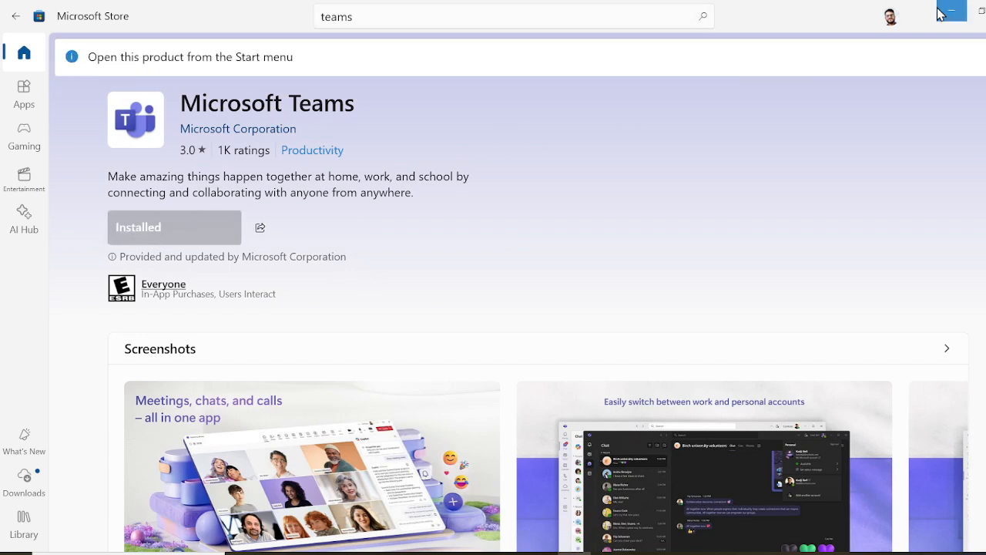
pyautogui.click(961, 14)
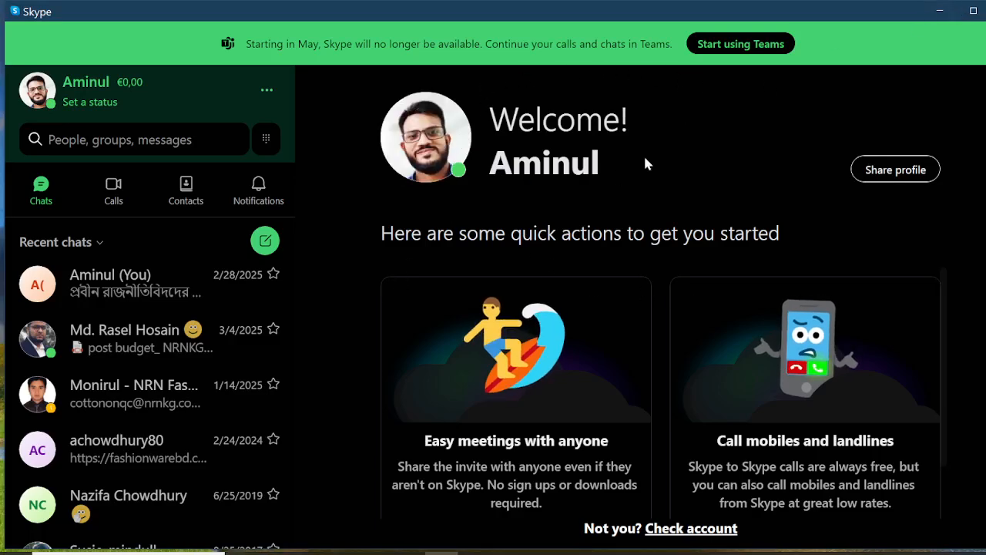
# Step: Switch to Teams, browse the HR contact's chat and the unread 03-13 chat with its earlier messages, and minimize Teams
pyautogui.click(497, 553)
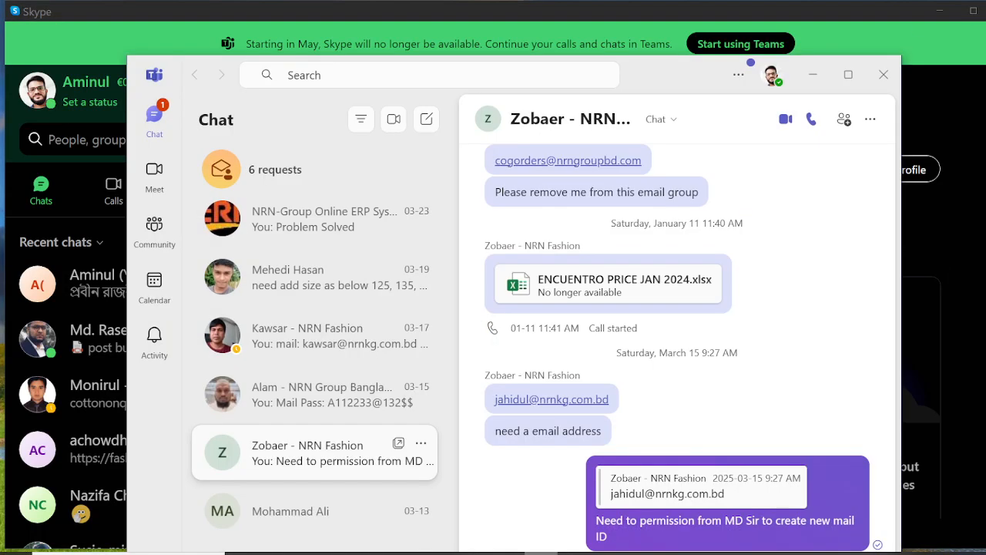
pyautogui.scroll(-2, 306, 380)
pyautogui.scroll(-2, 305, 379)
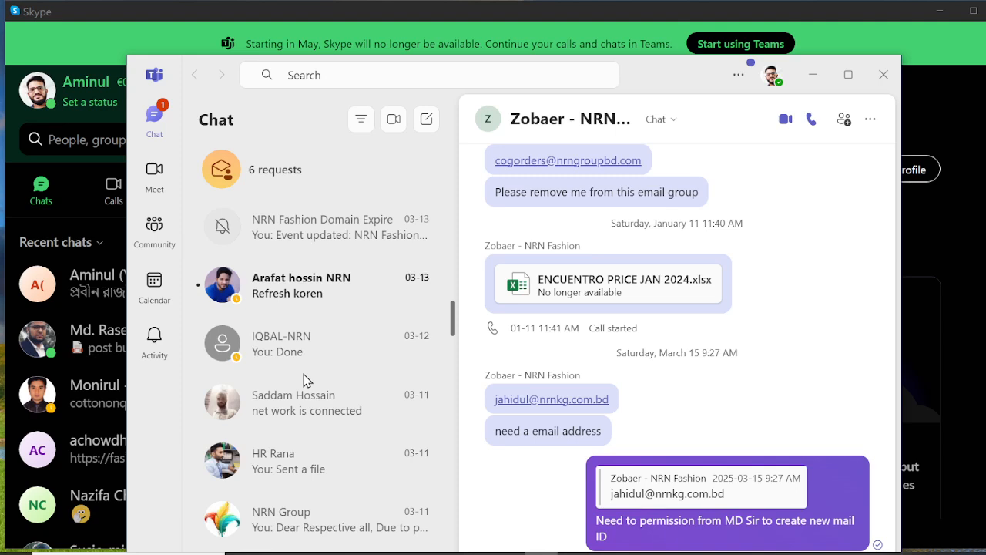
pyautogui.click(302, 457)
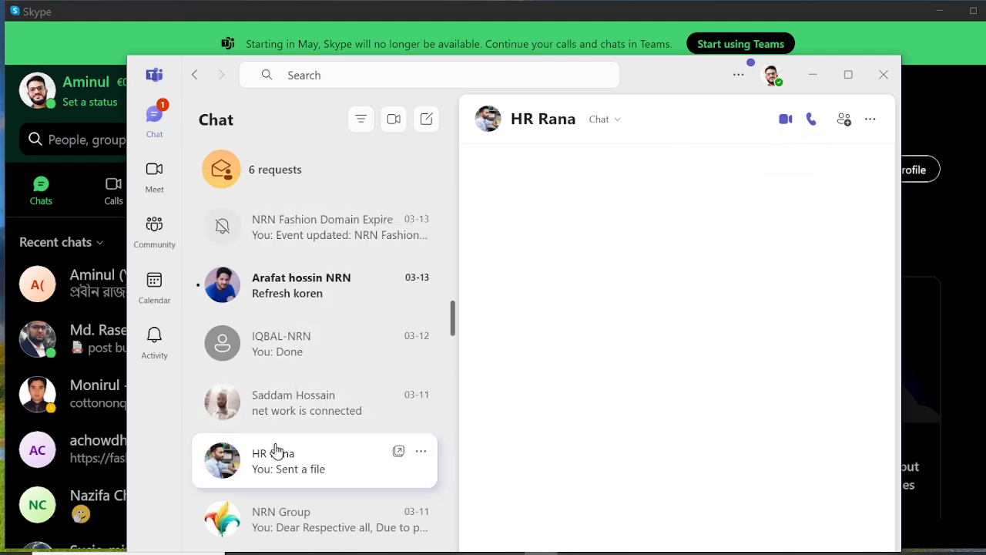
pyautogui.click(312, 283)
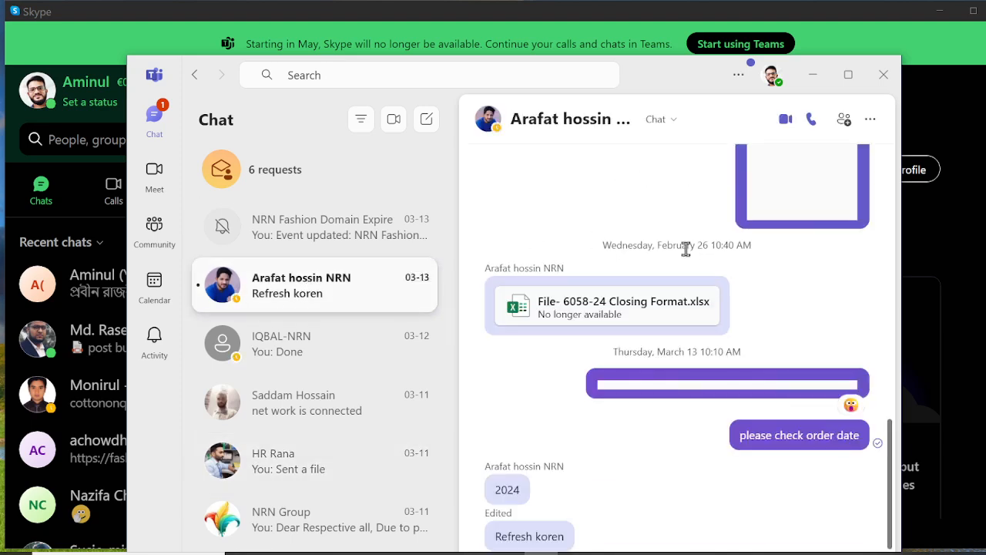
pyautogui.scroll(2, 754, 305)
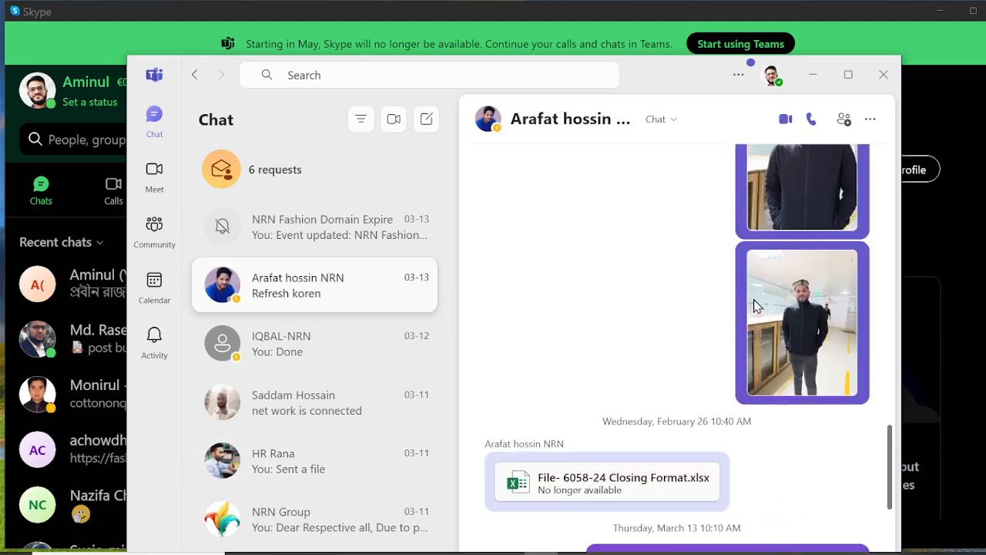
pyautogui.scroll(-3, 754, 305)
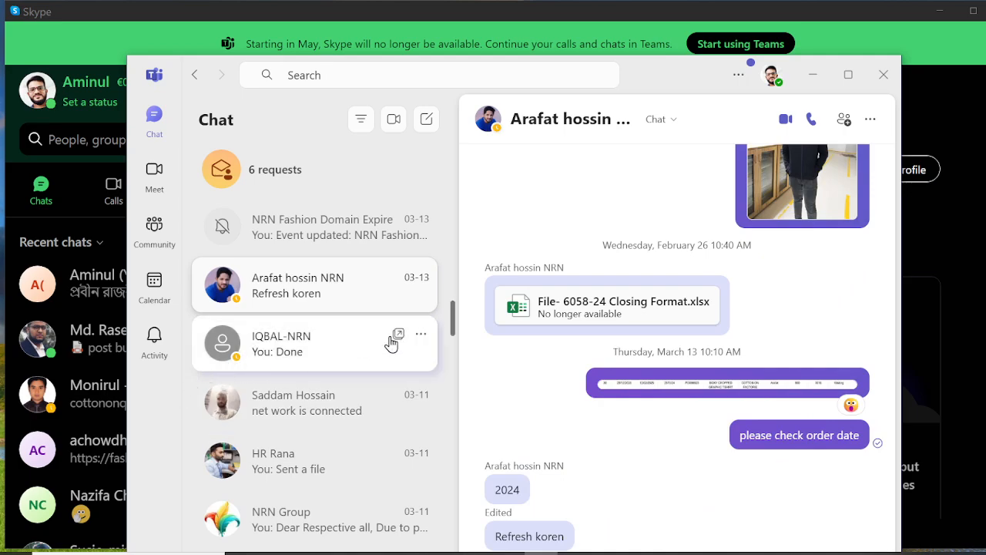
pyautogui.click(813, 75)
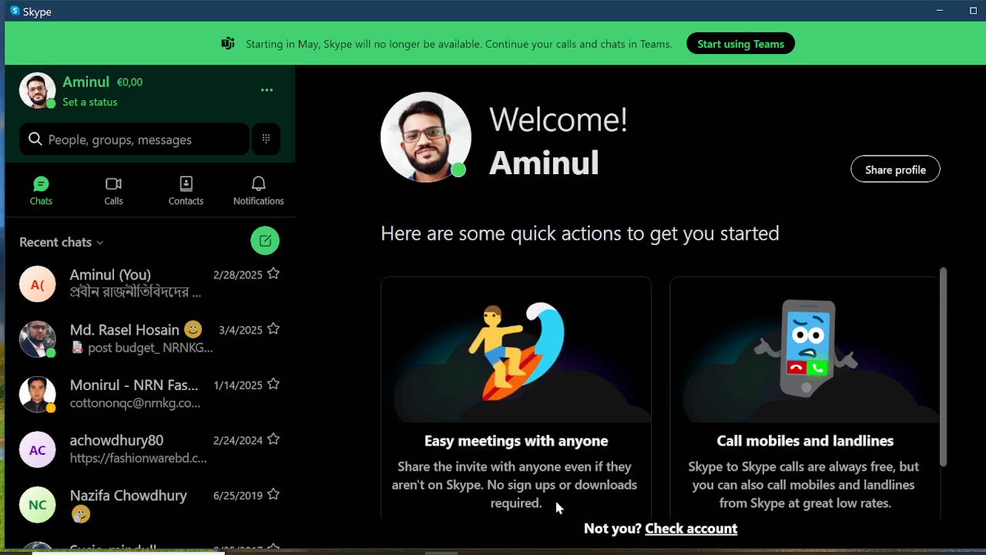
# Step: Bring the Microsoft Store's Teams page and the Teams window back up, with Teams in front
pyautogui.click(540, 553)
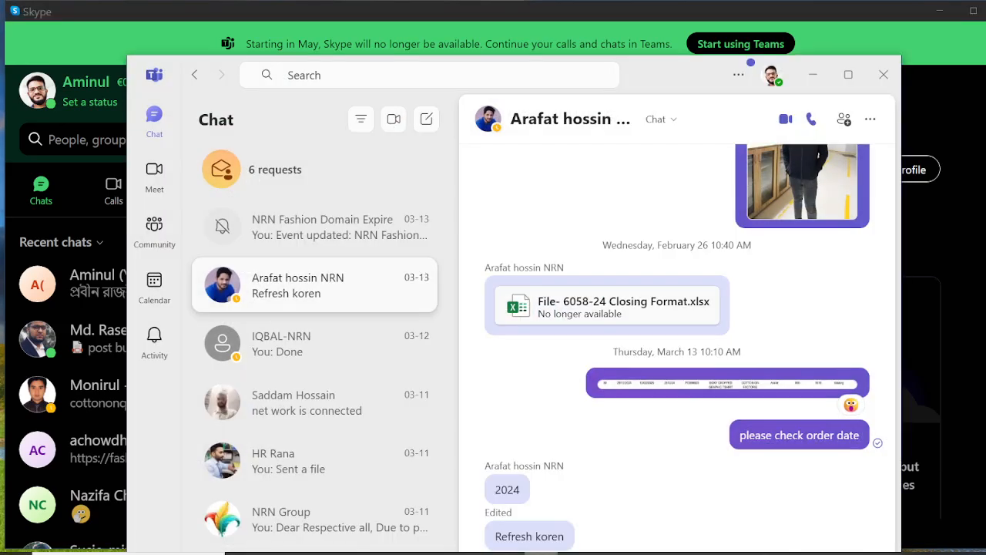
pyautogui.click(574, 553)
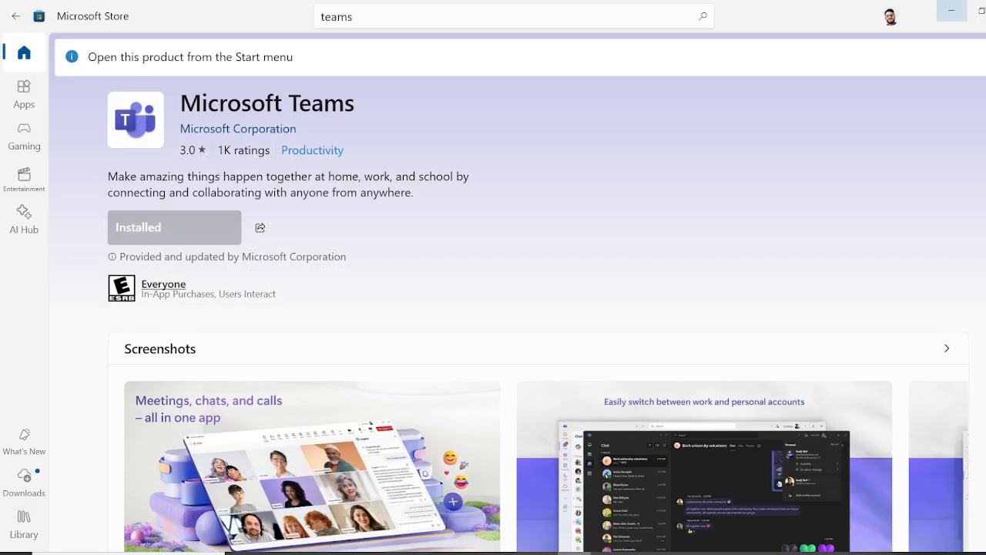
pyautogui.hotkey('alt', 'Tab')
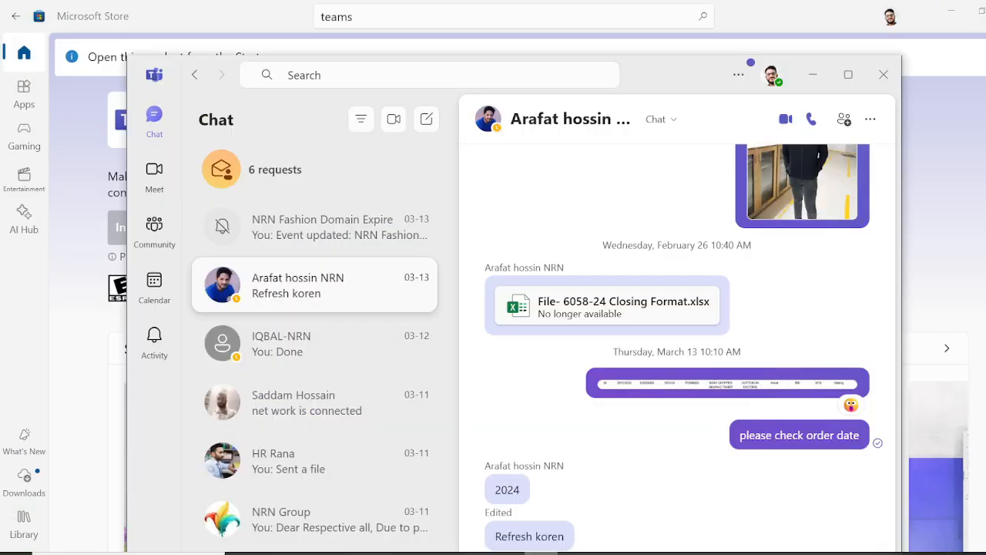
# Step: Switch to Chrome, search for "teams download", and open Microsoft's page for downloading Teams desktop and mobile apps
pyautogui.click(310, 553)
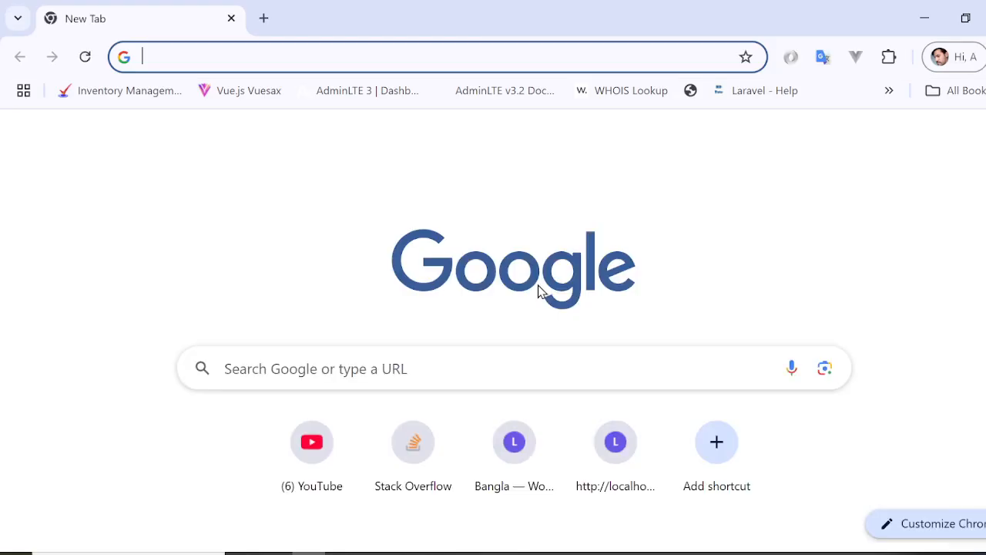
pyautogui.click(317, 65)
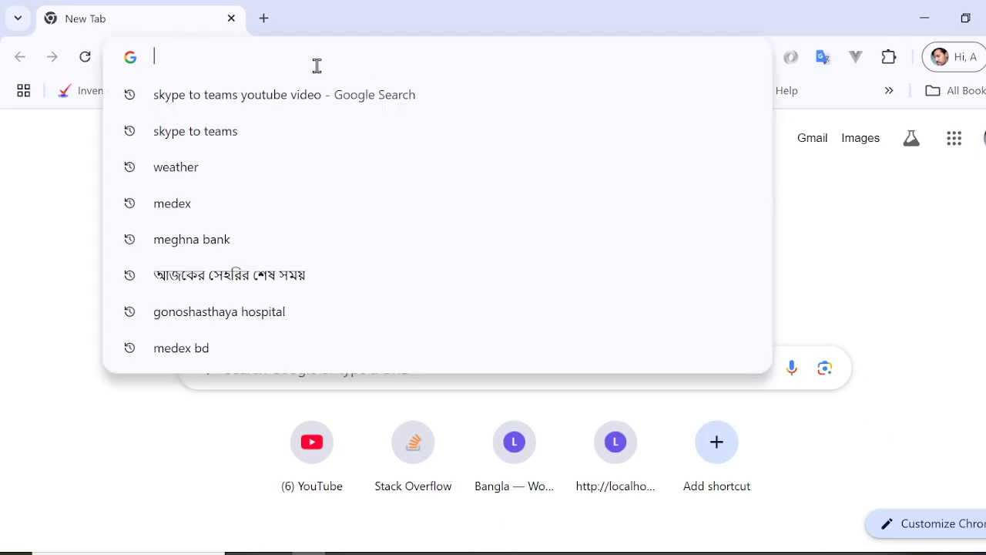
pyautogui.write('teams')
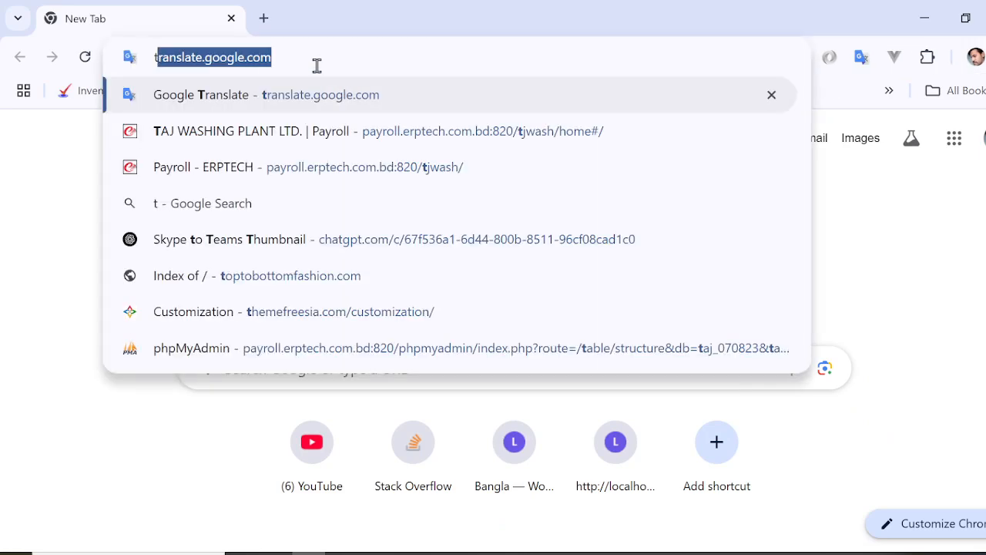
pyautogui.press('BackSpace')
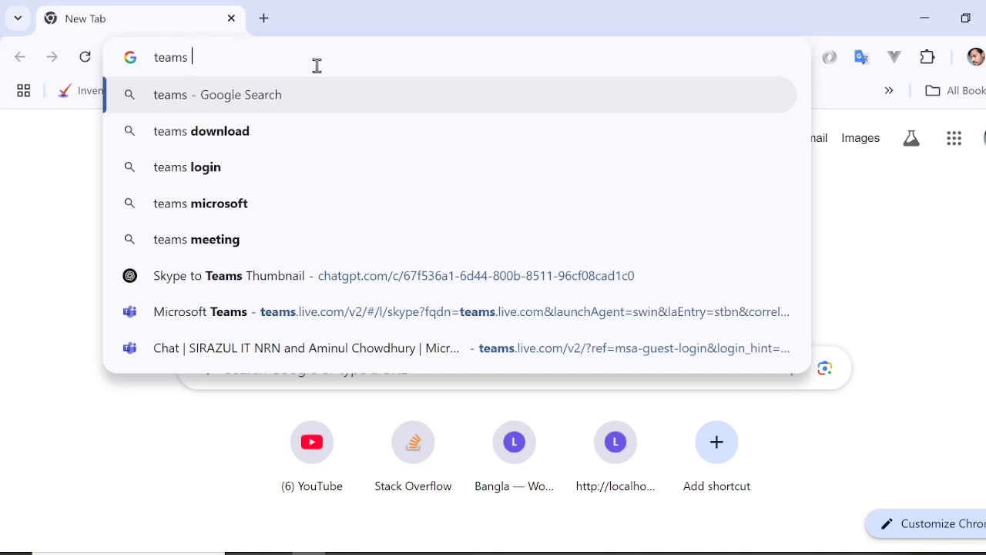
pyautogui.click(271, 131)
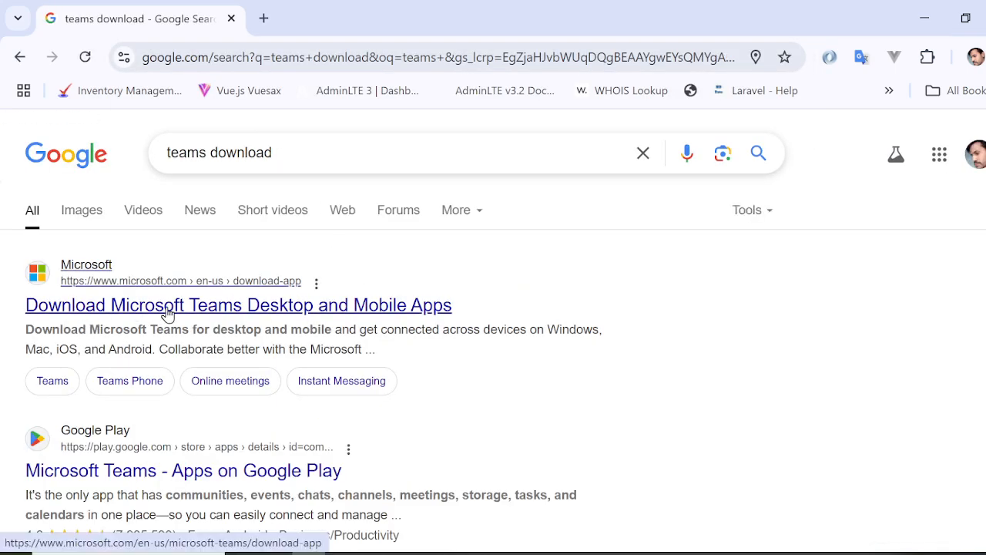
pyautogui.click(168, 308)
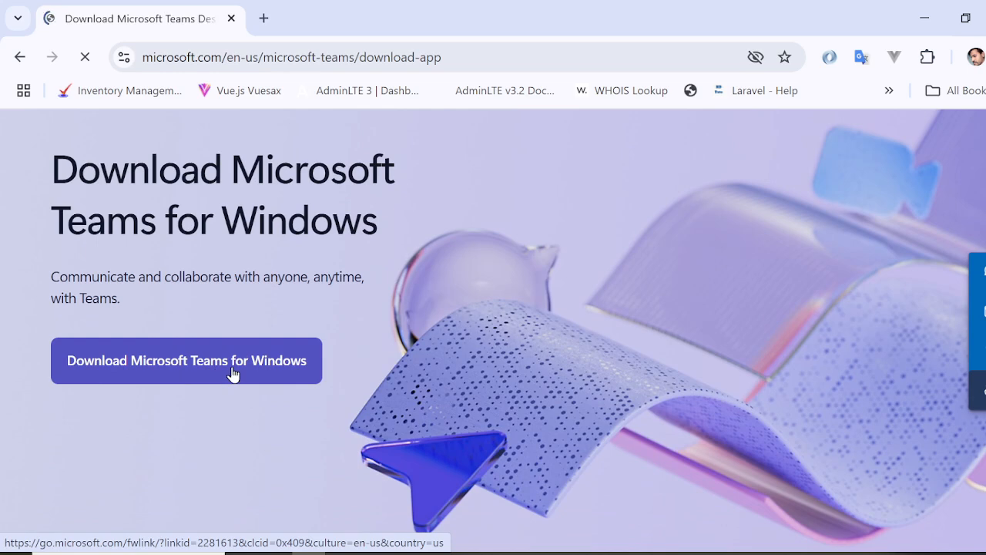
# Step: Start downloading the Microsoft Teams installer for Windows, cancel saving MSTeamsSetup.exe, and minimize the browser
pyautogui.click(233, 374)
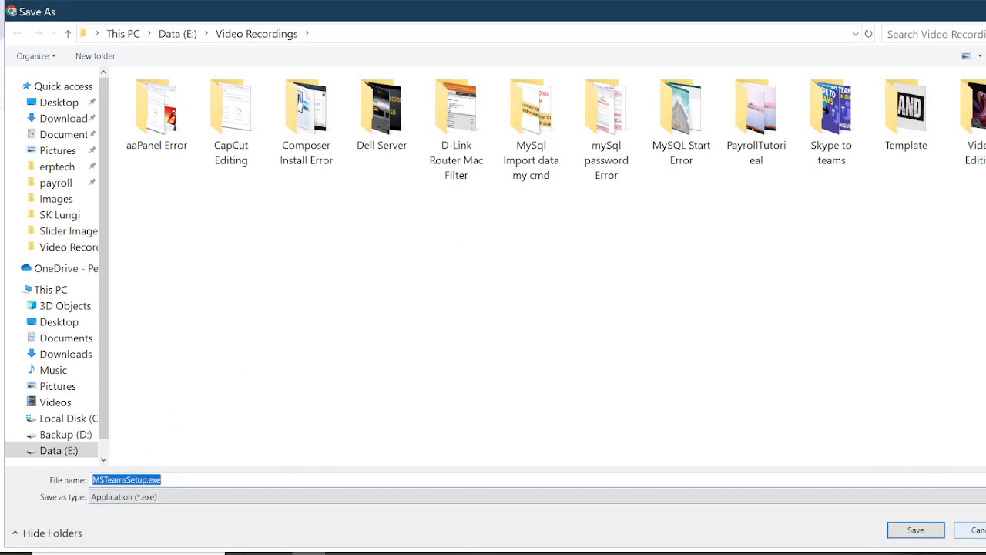
pyautogui.click(975, 530)
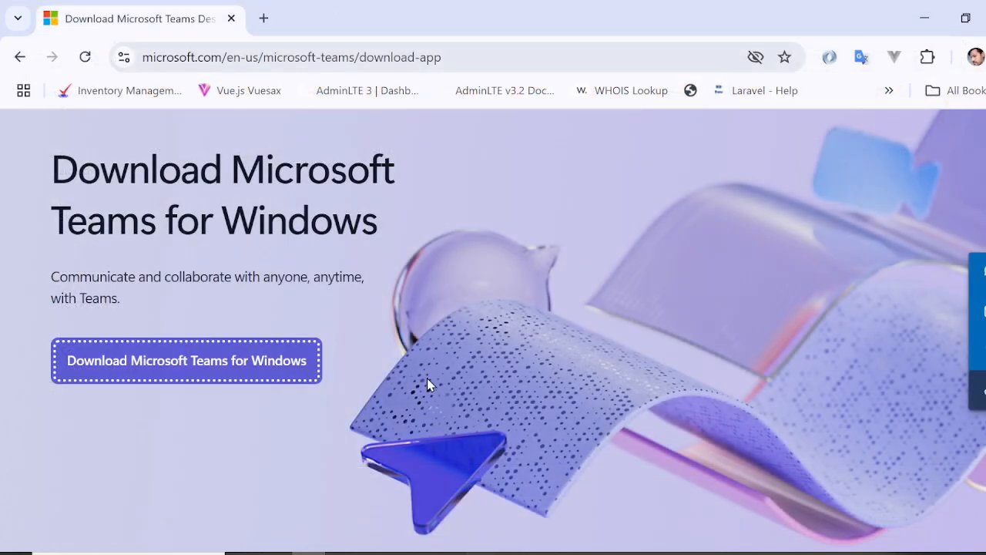
pyautogui.click(922, 18)
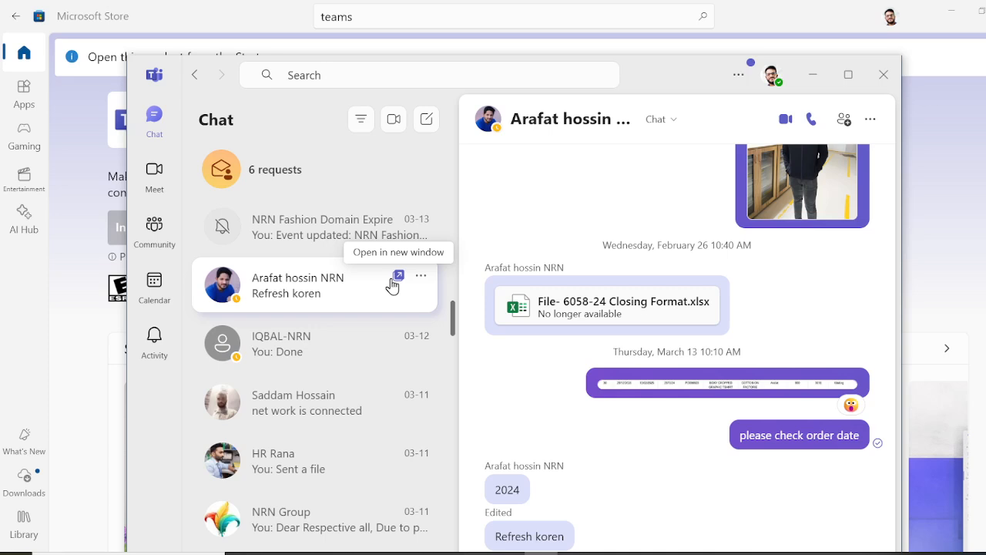
# Step: View the Meet and Calendar sections in Teams and return to the chat list
pyautogui.click(166, 179)
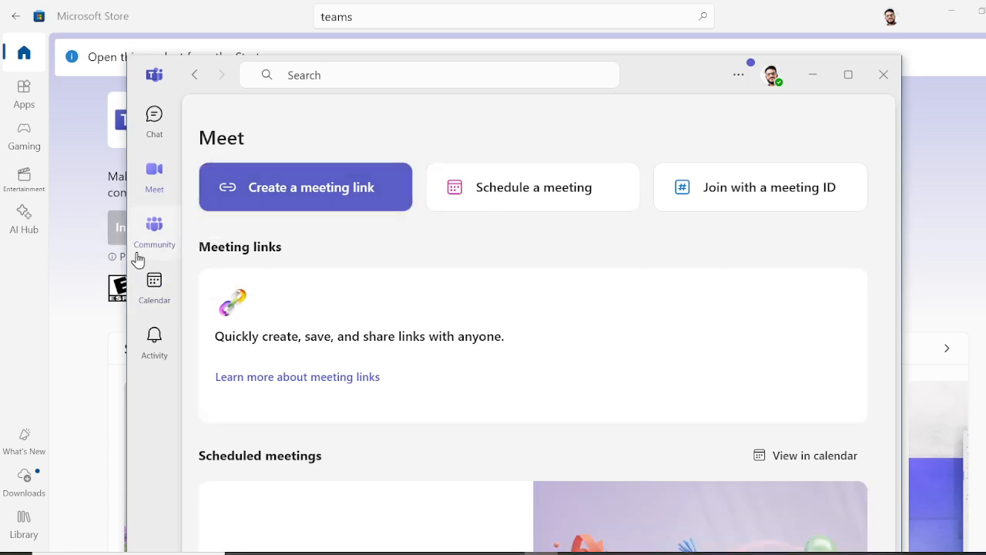
pyautogui.click(158, 296)
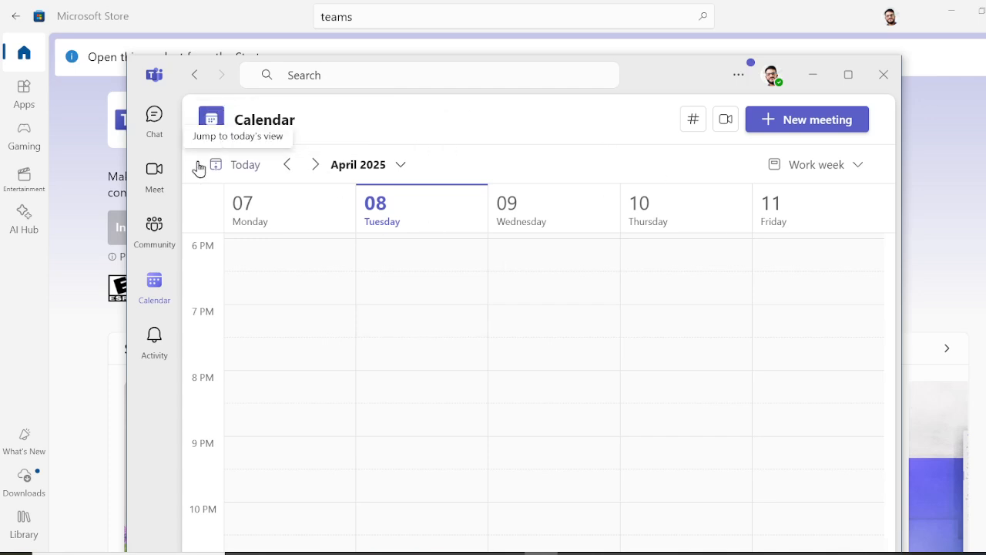
pyautogui.click(153, 137)
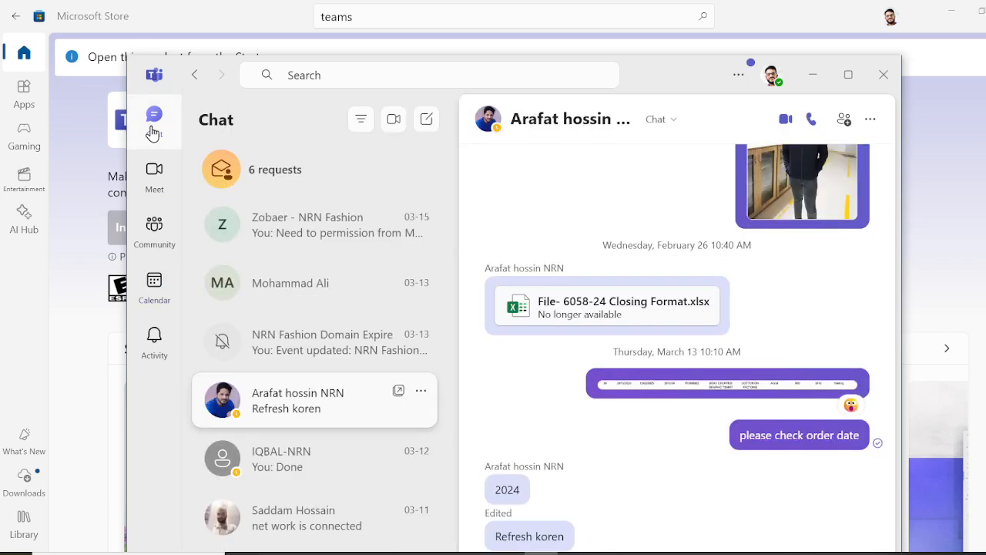
# Step: Open the NRN Fashion contact's chat dated 03-15 and look back through its older messages
pyautogui.click(300, 227)
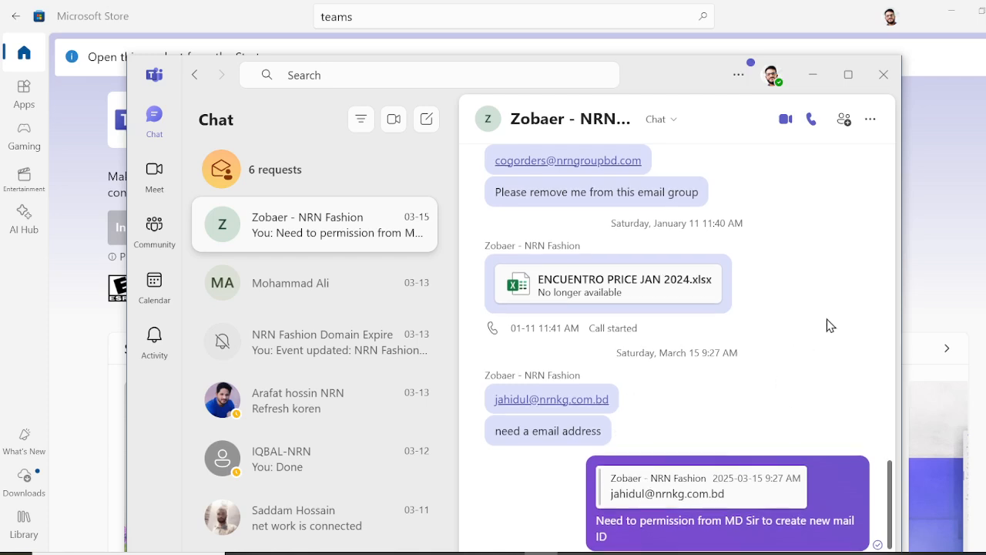
pyautogui.scroll(2, 827, 319)
pyautogui.scroll(2, 826, 319)
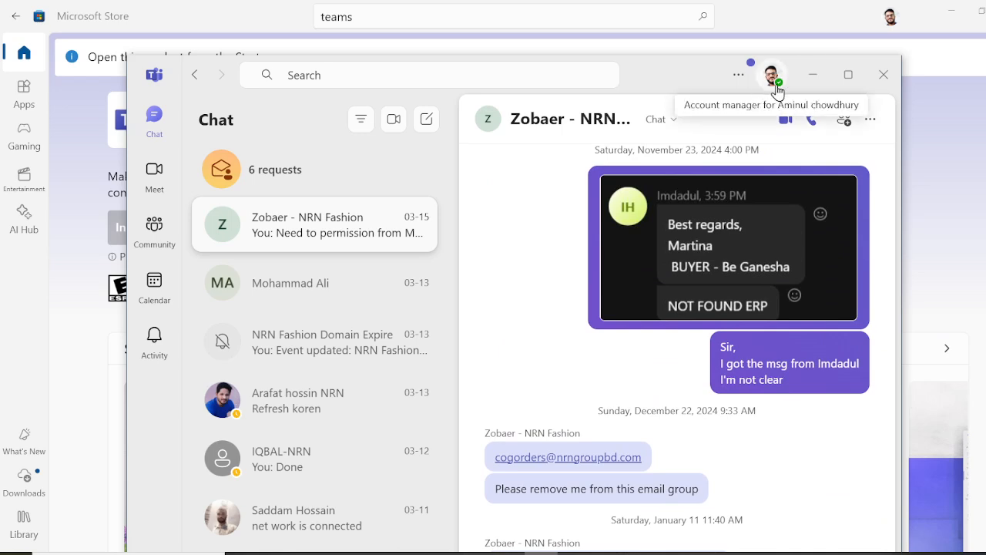
# Step: Minimize the Teams and Microsoft Store windows, and open the status message options in Skype
pyautogui.click(815, 77)
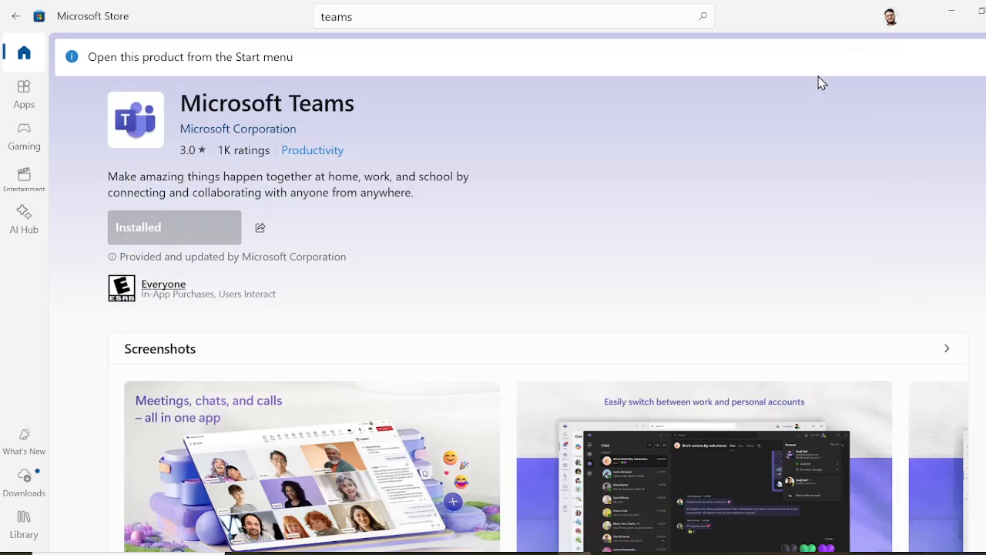
pyautogui.click(951, 10)
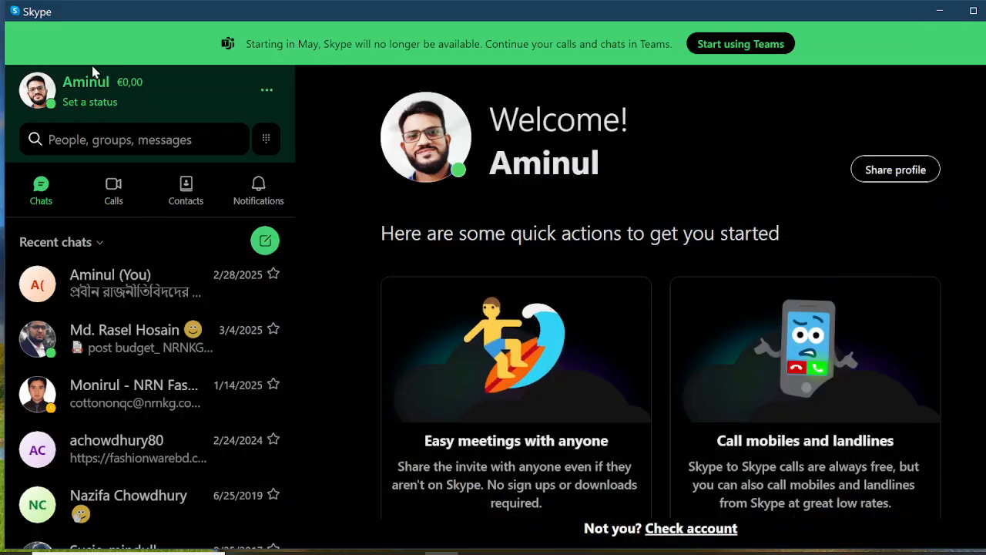
pyautogui.click(98, 98)
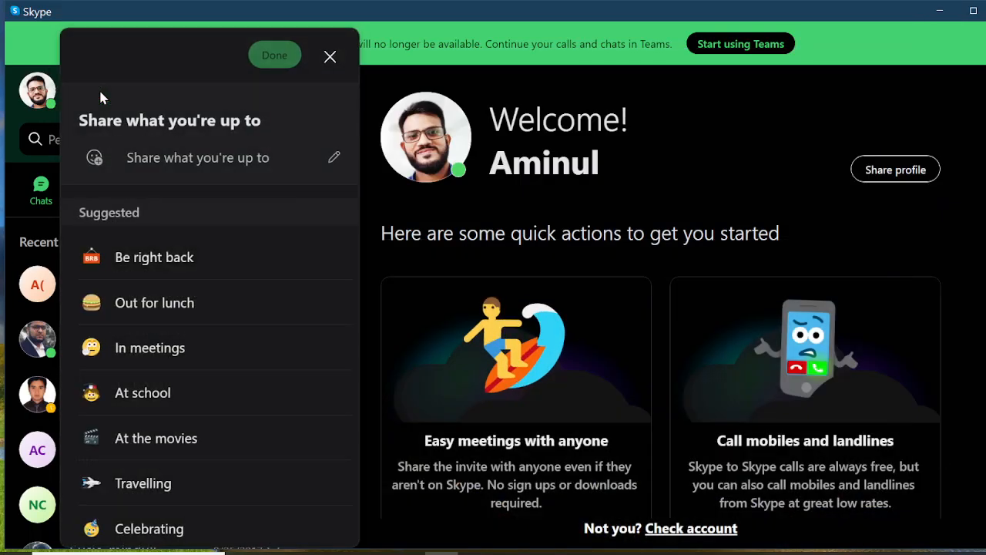
# Step: Close the status message options and open Skype's settings to view the account and profile details
pyautogui.click(330, 58)
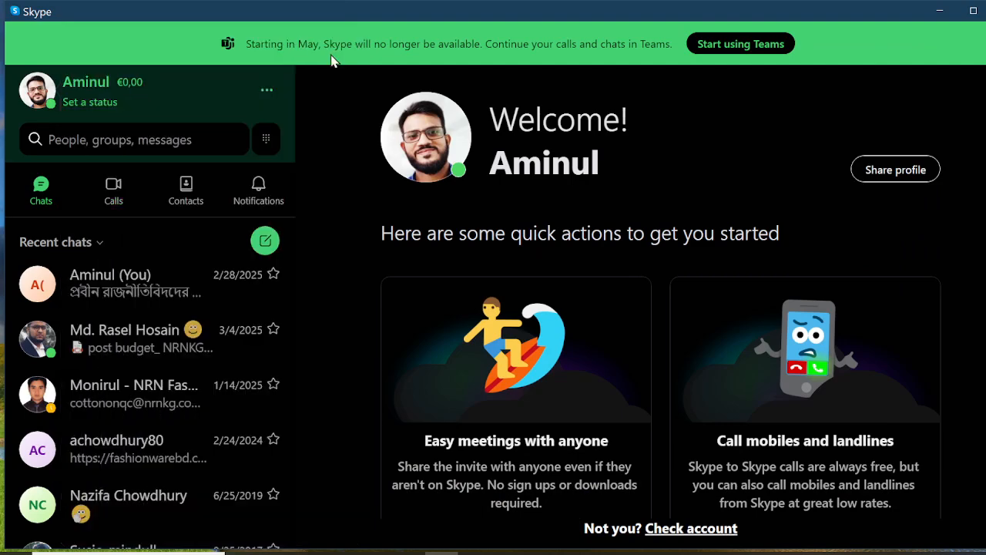
pyautogui.click(266, 94)
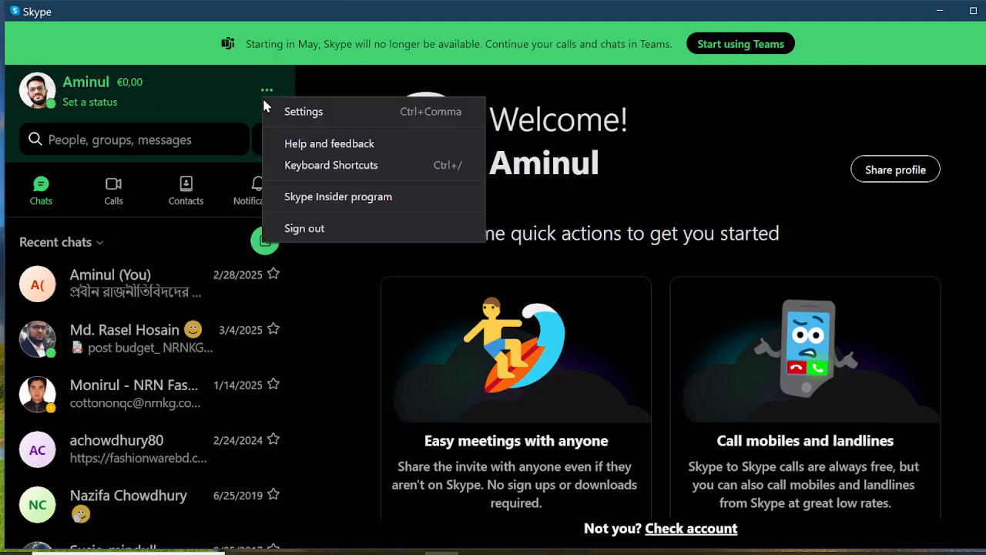
pyautogui.click(330, 116)
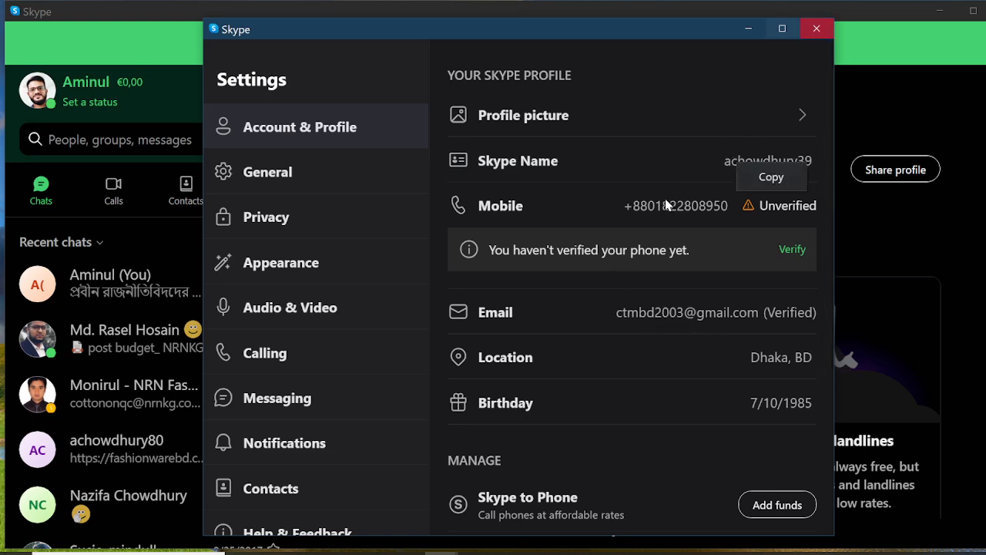
# Step: Switch to Microsoft Teams, open the sign-in window for using another account, and close it without signing in
pyautogui.click(508, 553)
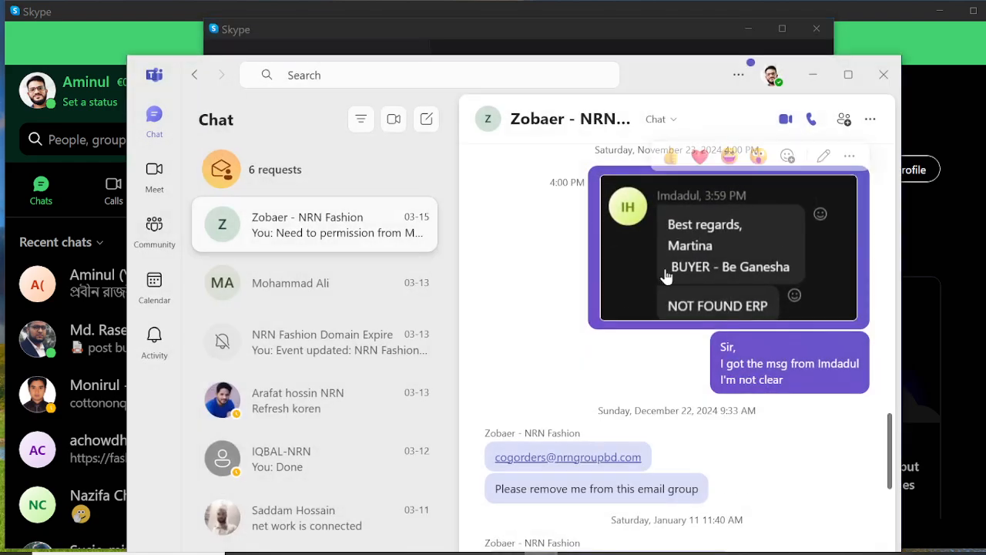
pyautogui.click(771, 83)
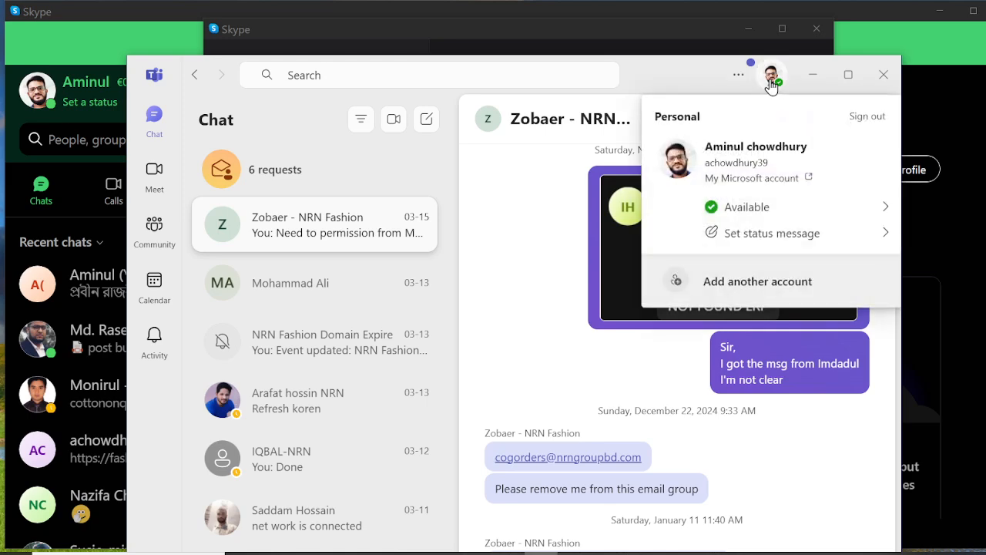
pyautogui.click(710, 285)
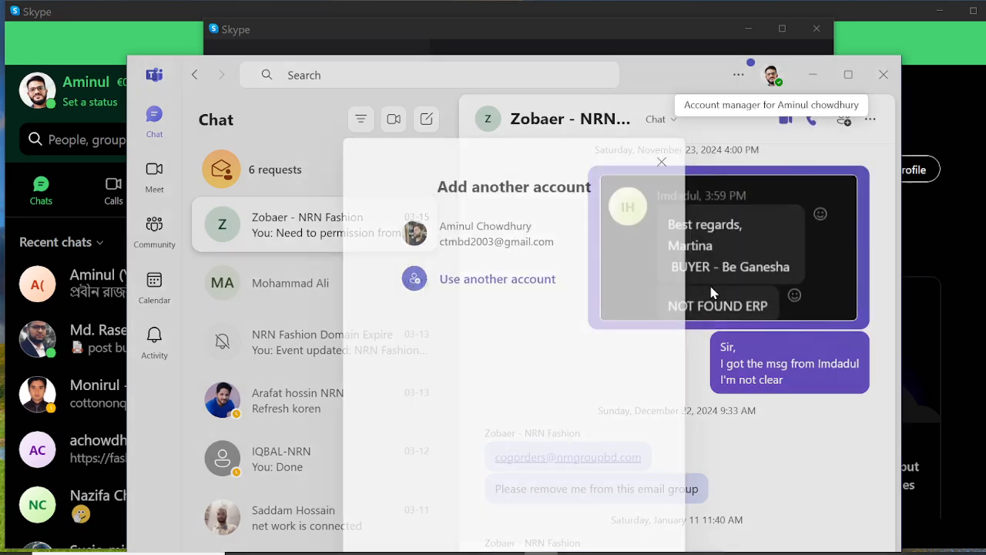
pyautogui.click(496, 276)
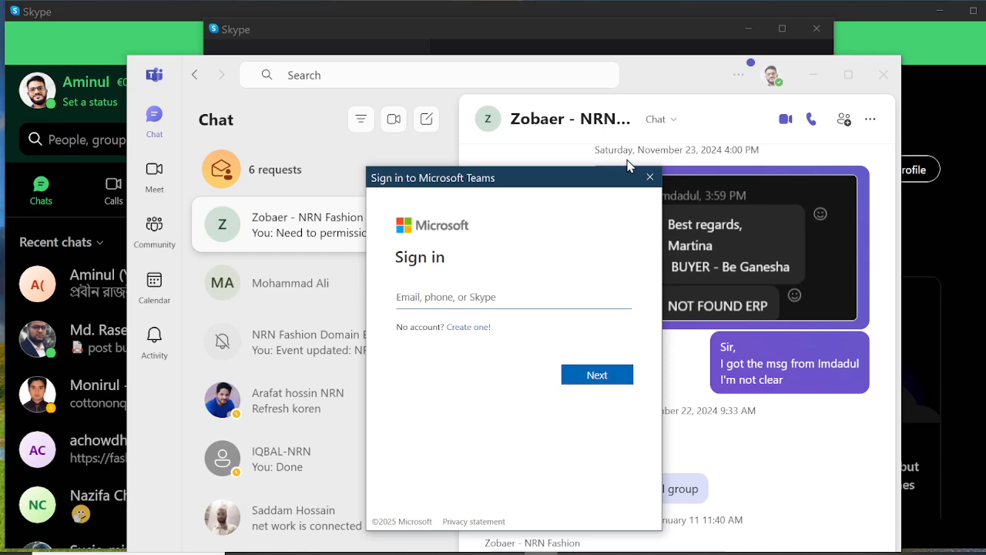
pyautogui.click(647, 183)
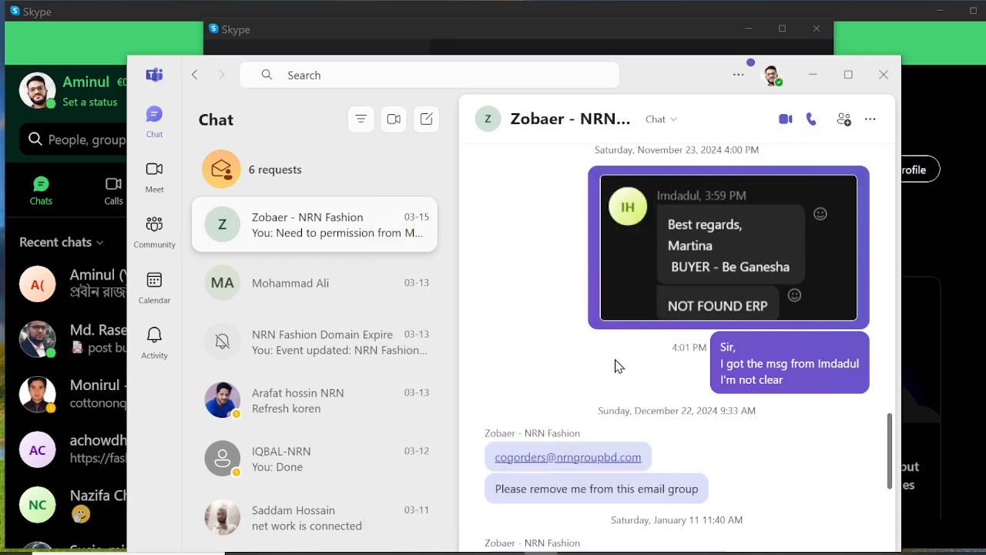
# Step: Look through the open NRN Fashion chat's newer messages, down to those from Saturday, March 15
pyautogui.scroll(-5, 620, 367)
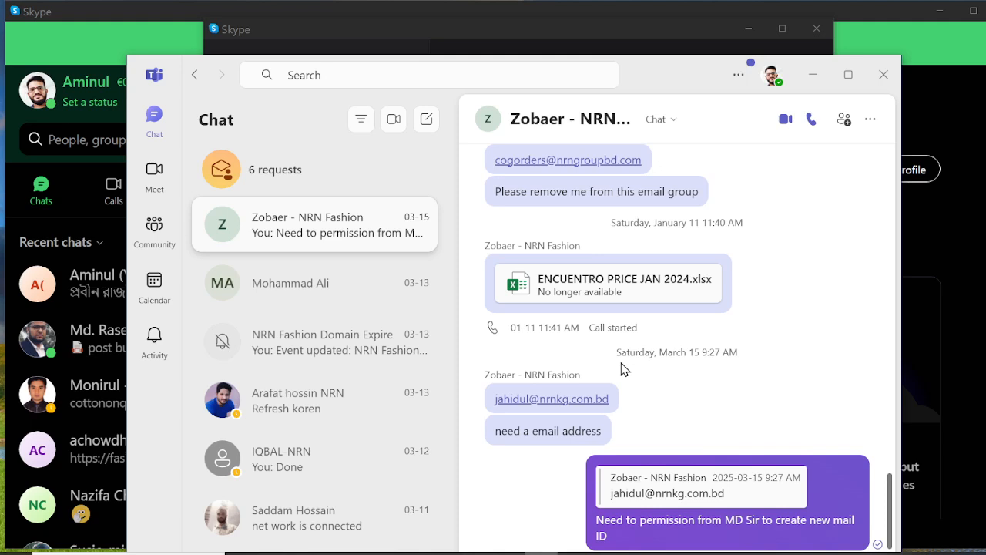
pyautogui.moveTo(613, 303)
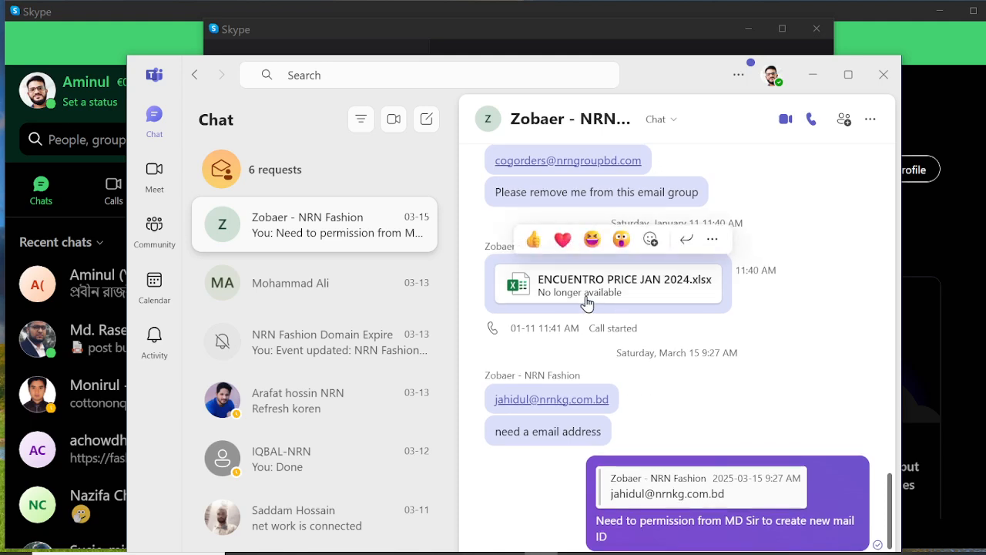